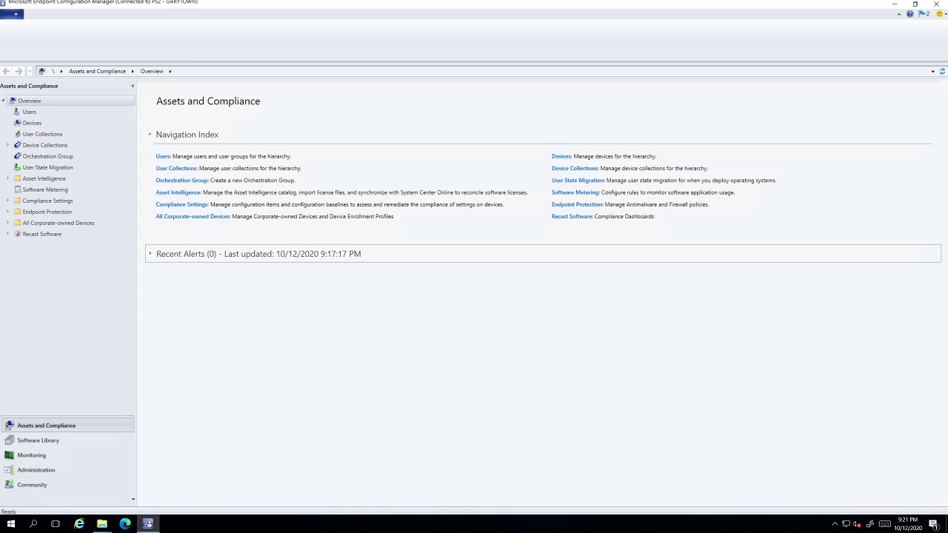
# Step: Expand Recast Software in the Assets and Compliance tree to list its dashboards
pyautogui.click(8, 234)
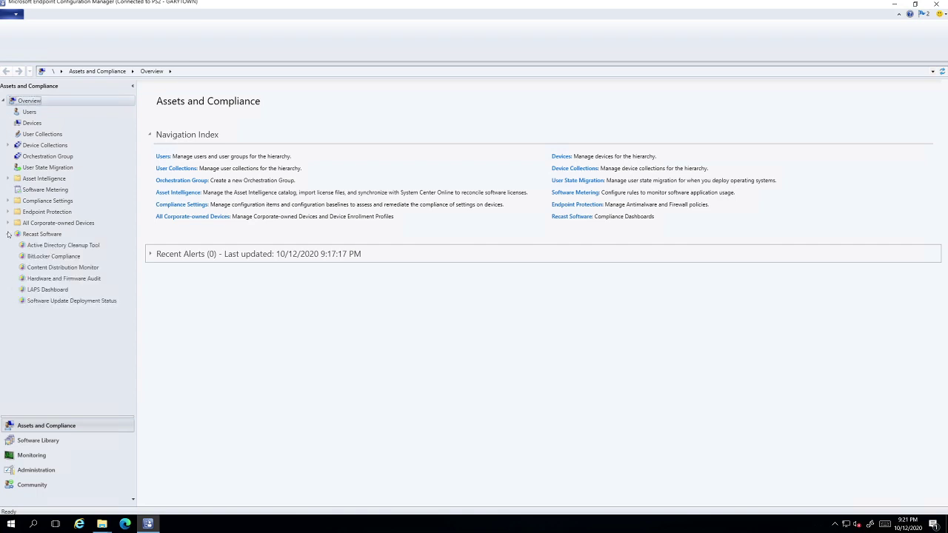
# Step: Open BitLocker Compliance, browse the GARYTOWN OUs, then switch the scan to Search By Collection
pyautogui.click(53, 256)
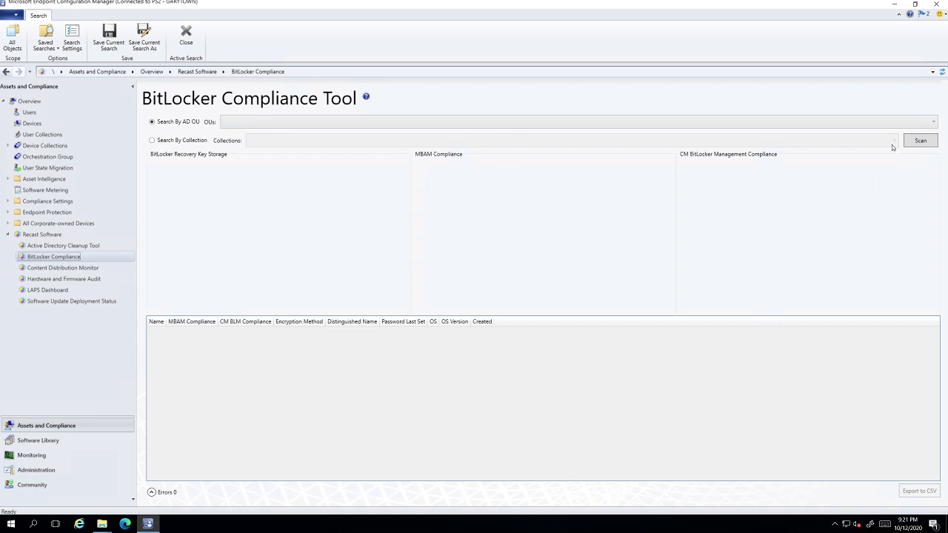
pyautogui.click(276, 126)
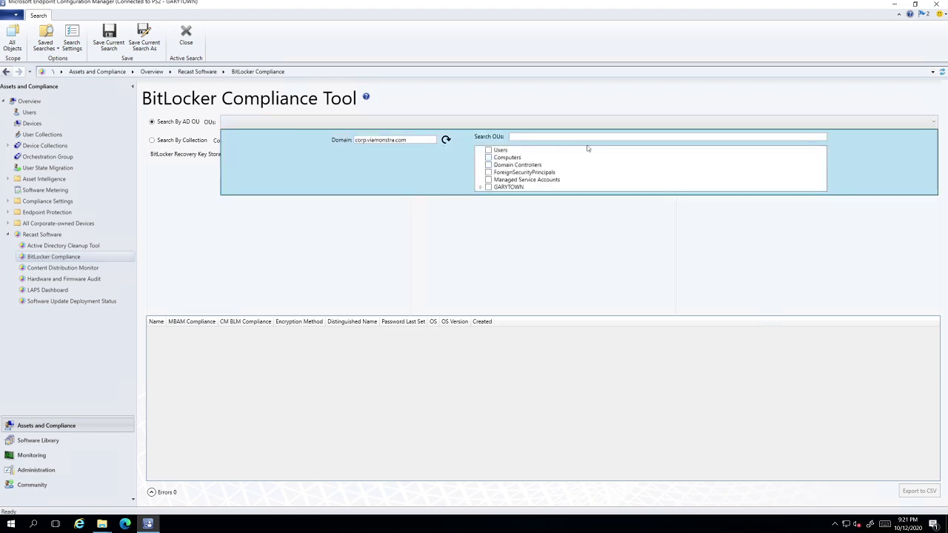
pyautogui.click(481, 188)
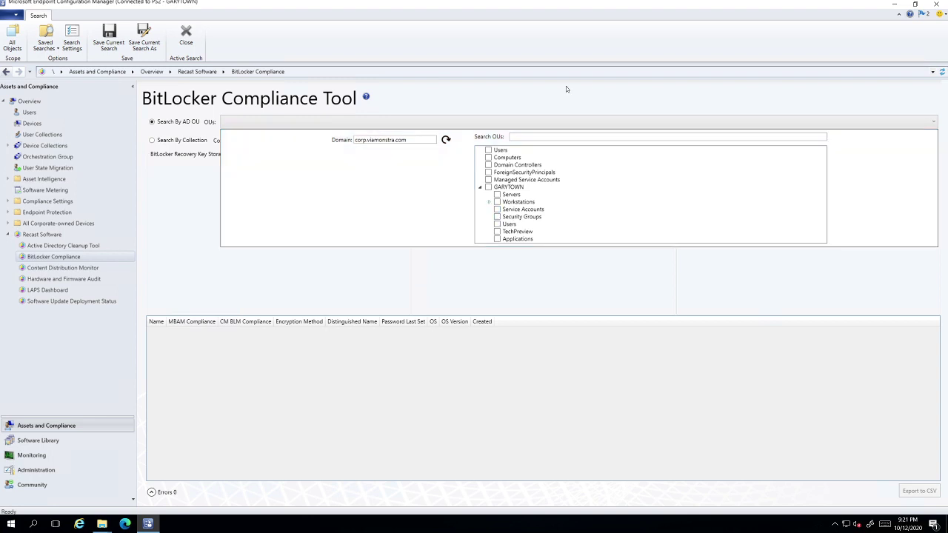
pyautogui.click(331, 122)
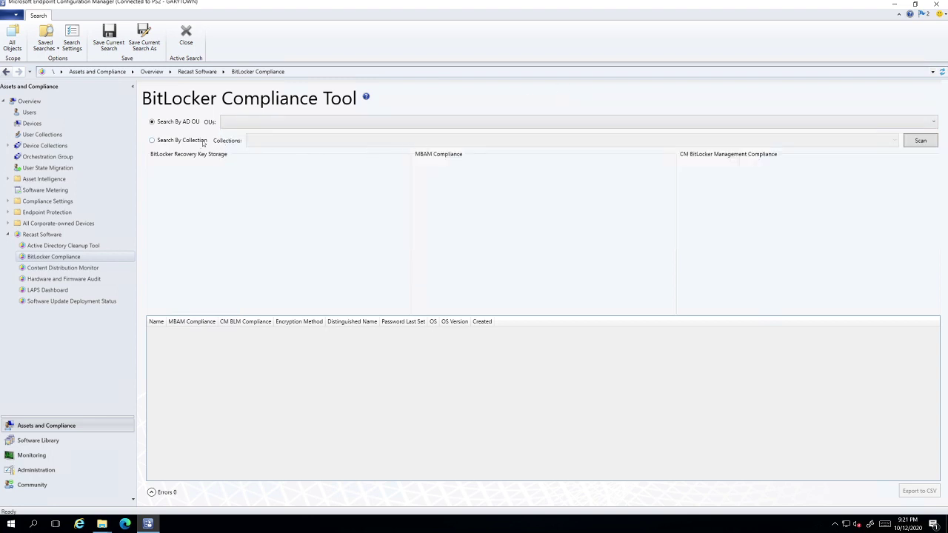
pyautogui.click(190, 142)
# Step: Choose the PS2 All Workstations collection and run the BitLocker compliance scan
pyautogui.click(317, 147)
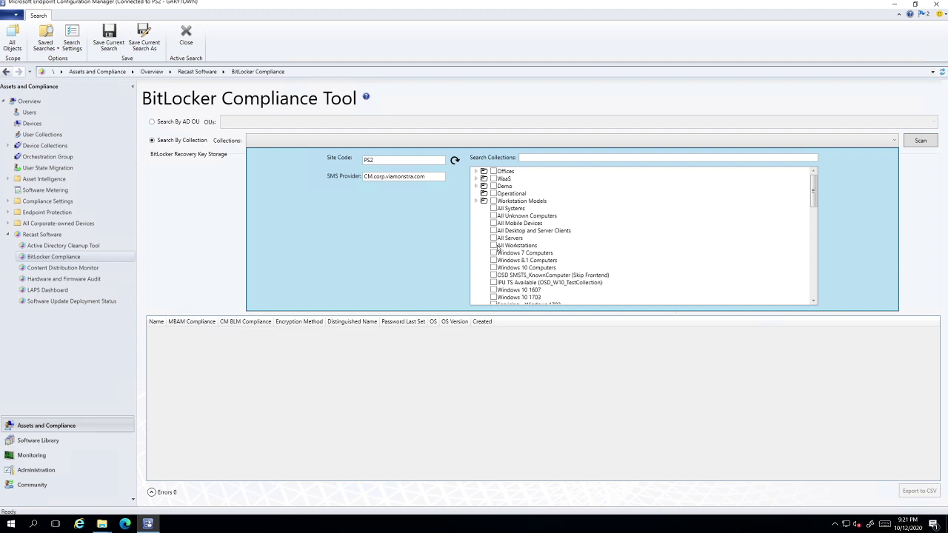
pyautogui.click(494, 247)
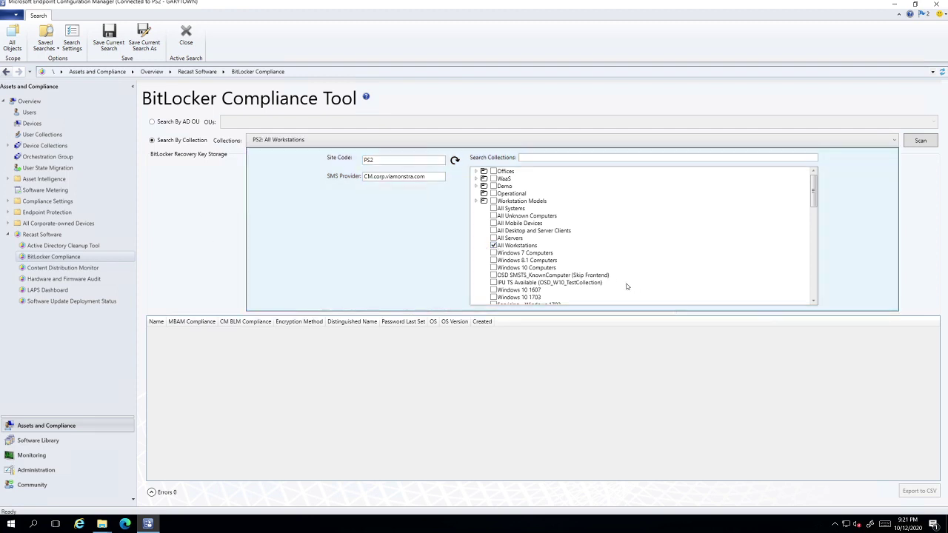
pyautogui.scroll(-2, 568, 276)
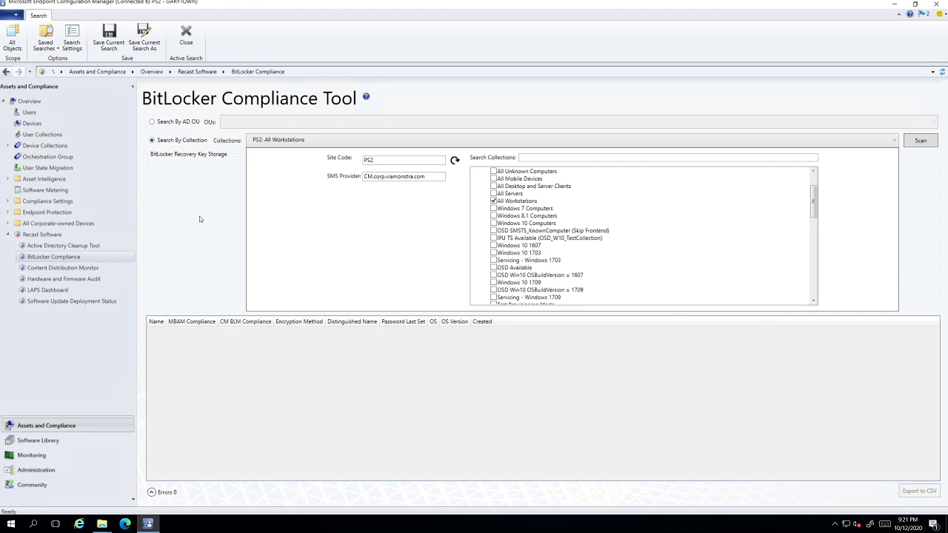
pyautogui.click(199, 219)
pyautogui.click(920, 142)
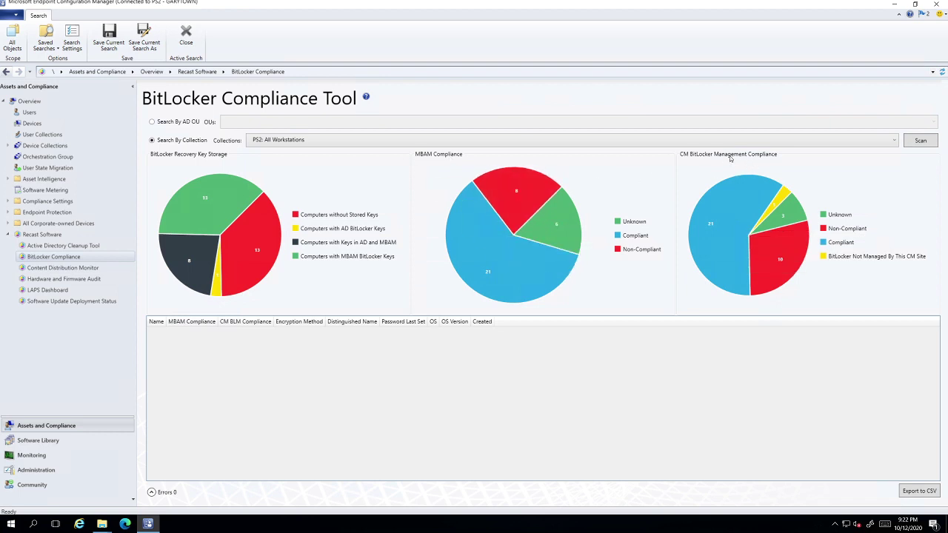
# Step: Check the counts and percentages on the three BitLocker compliance pie charts
pyautogui.moveTo(268, 185)
pyautogui.moveTo(721, 237)
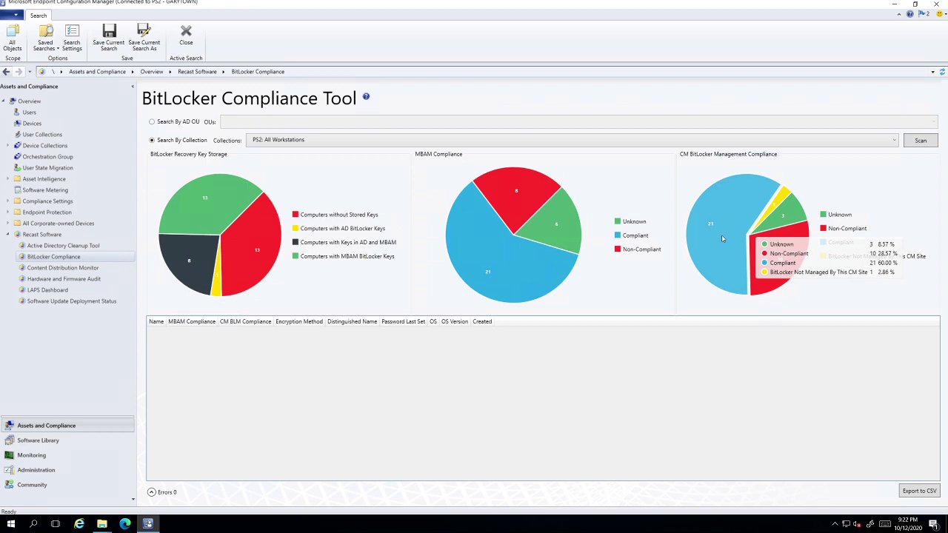
pyautogui.moveTo(248, 264)
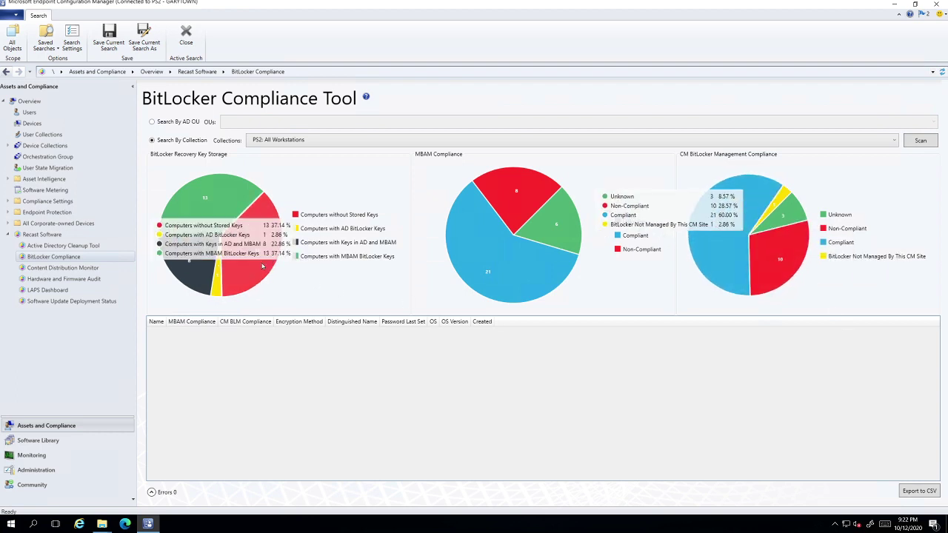
# Step: Filter the grid by pie slices: eight computers, the one unmanaged, then three with Unknown compliance
pyautogui.click(207, 201)
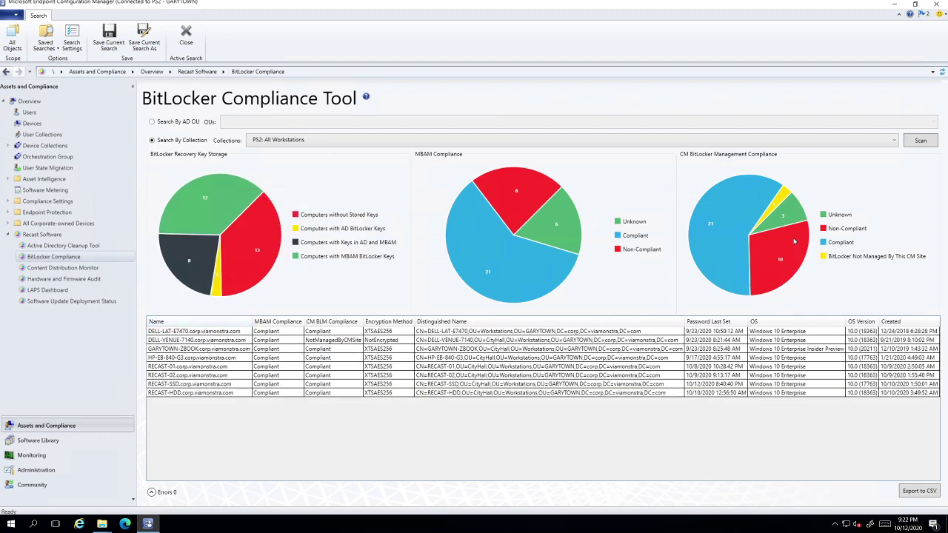
pyautogui.moveTo(791, 249)
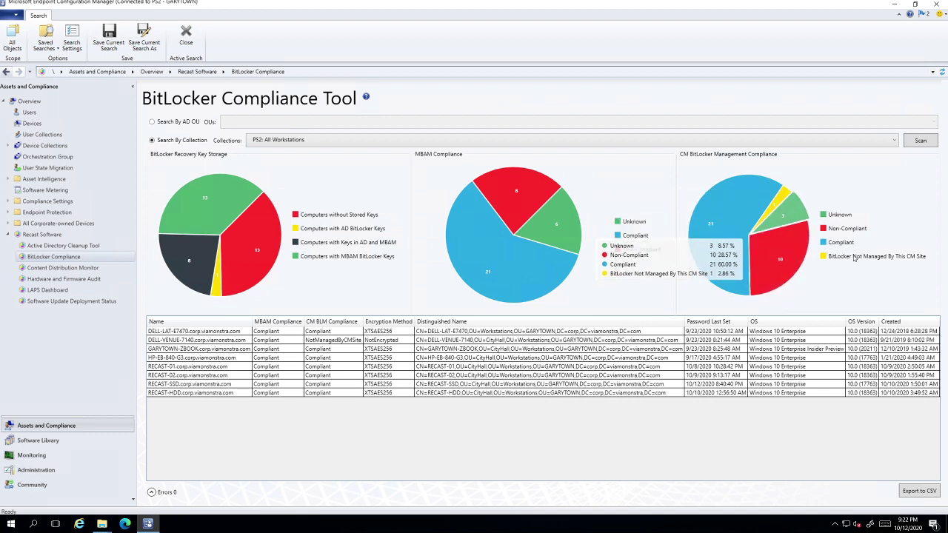
pyautogui.click(779, 201)
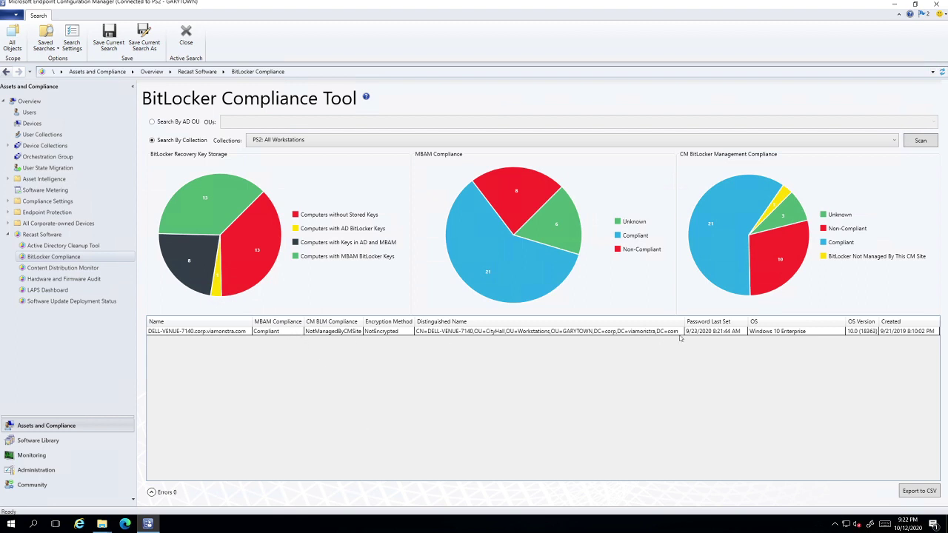
pyautogui.moveTo(789, 207)
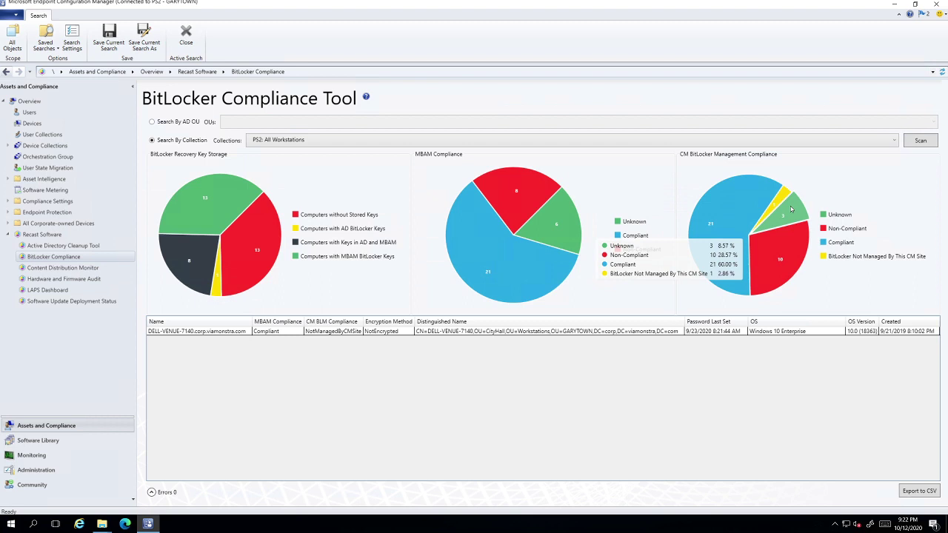
pyautogui.click(790, 210)
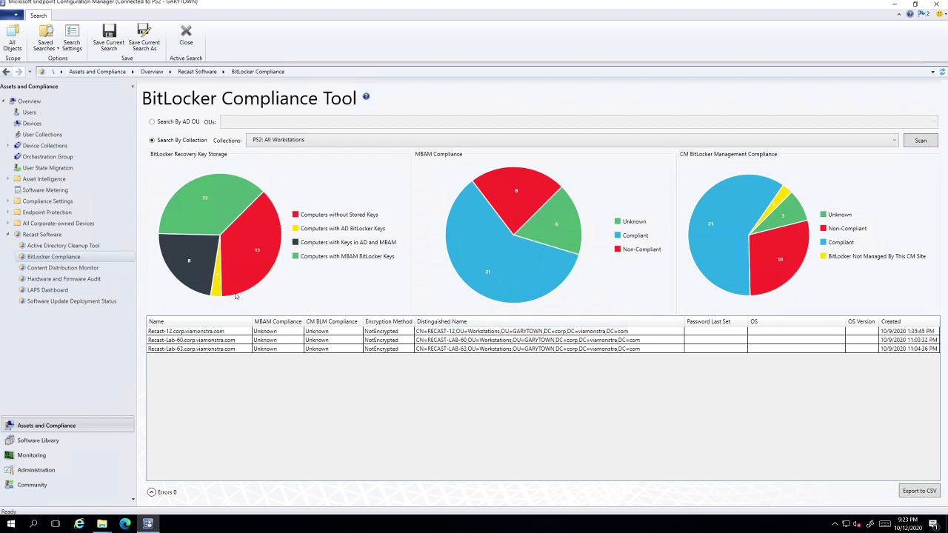
# Step: Scan with the Active Directory Cleanup Tool, showing 41 devices in Both
pyautogui.click(81, 247)
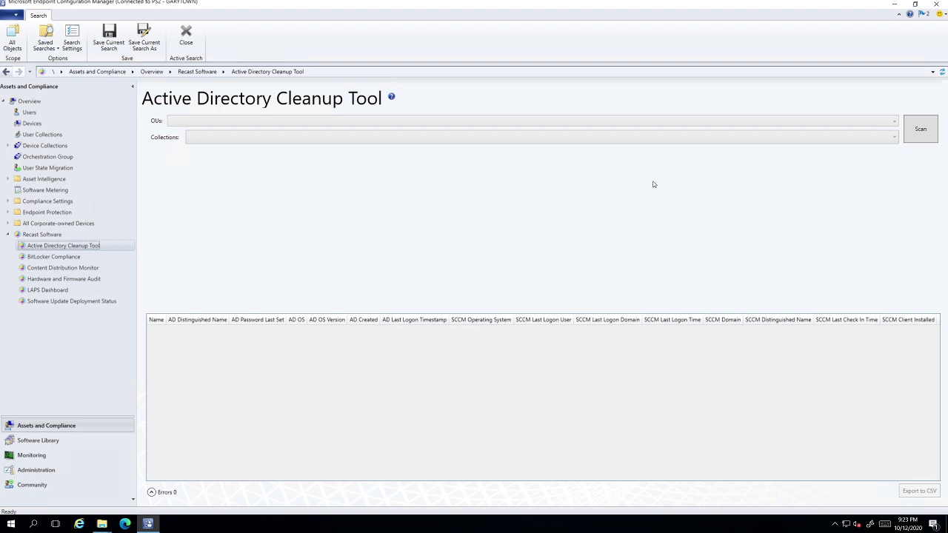
pyautogui.click(920, 128)
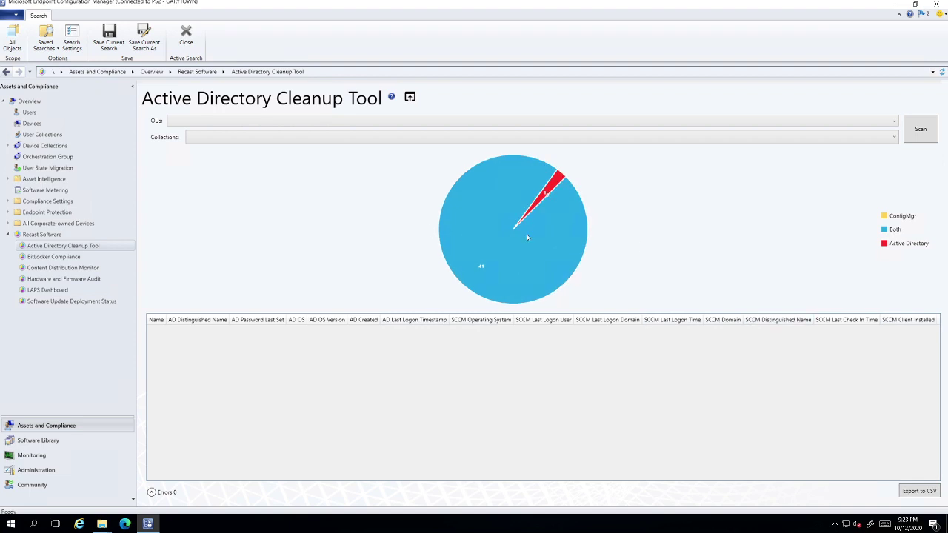
# Step: Open the LAPS Dashboard and include the GARYTOWN Workstations OU in the scan
pyautogui.click(59, 290)
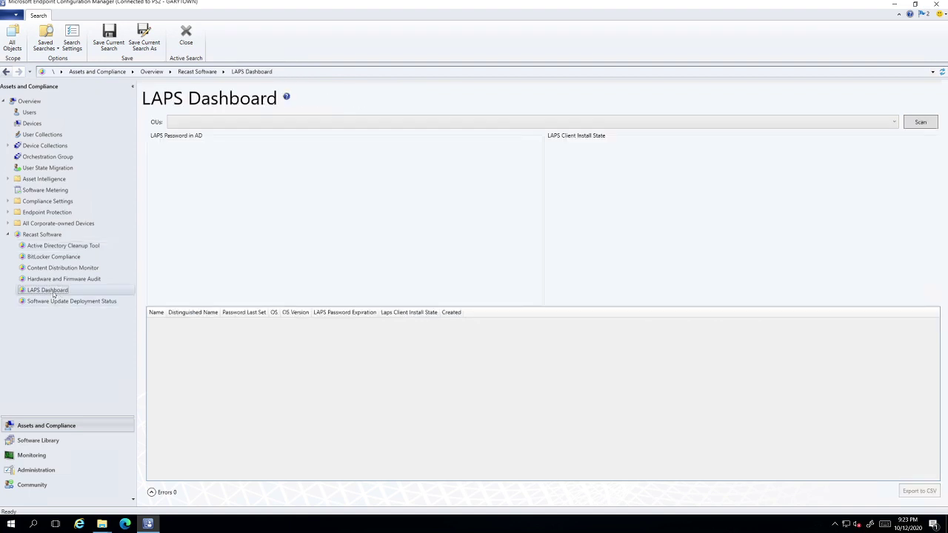
pyautogui.click(893, 124)
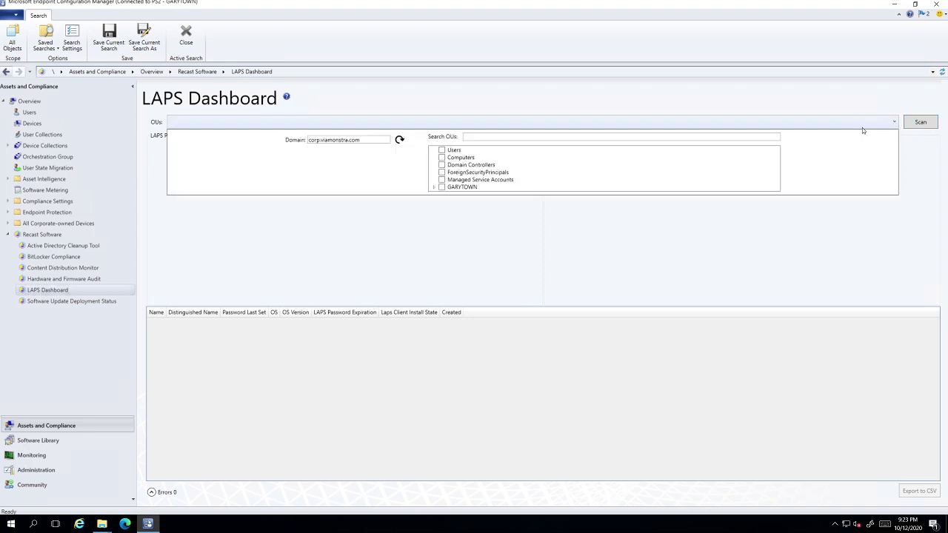
pyautogui.click(433, 188)
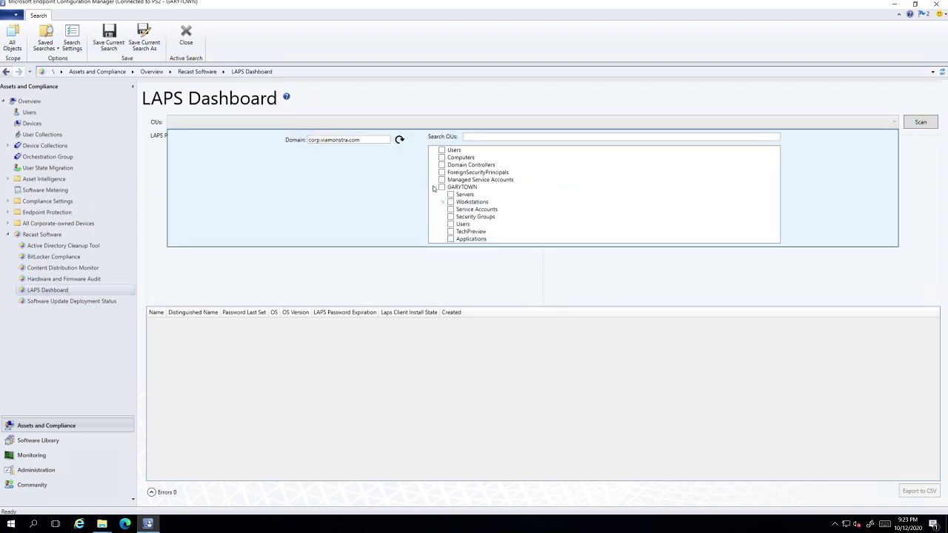
pyautogui.click(450, 202)
pyautogui.click(904, 130)
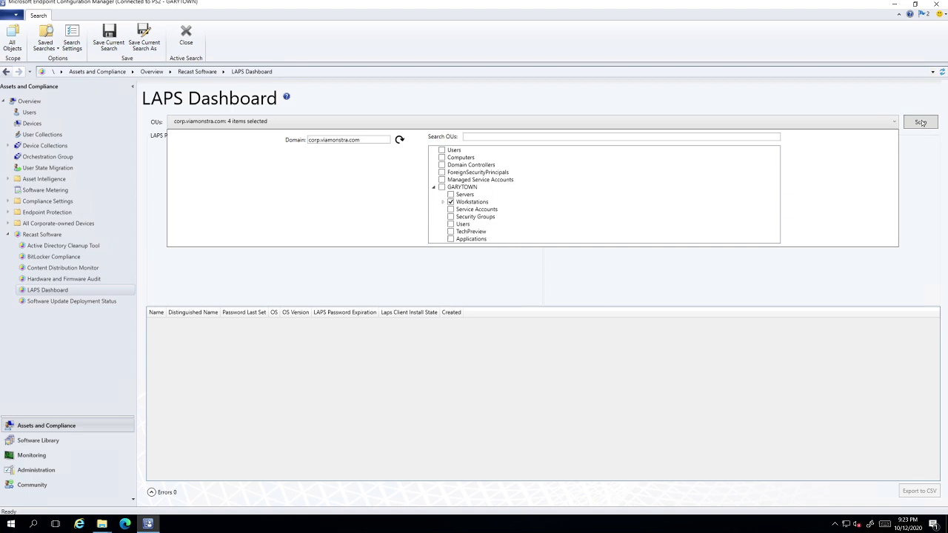
# Step: Recheck the Workstations OU selection and scan the four OUs, showing 35 computers with passwords
pyautogui.click(867, 120)
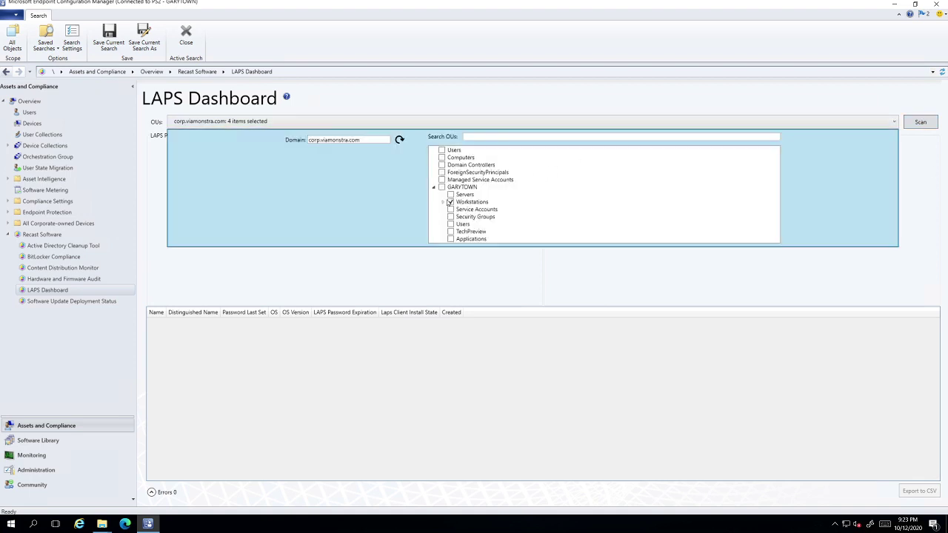
pyautogui.click(443, 203)
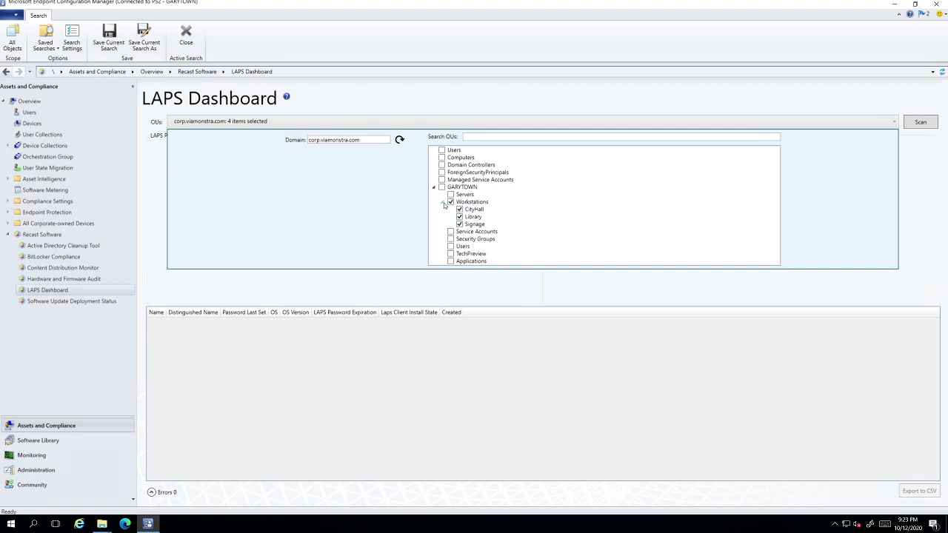
pyautogui.click(443, 203)
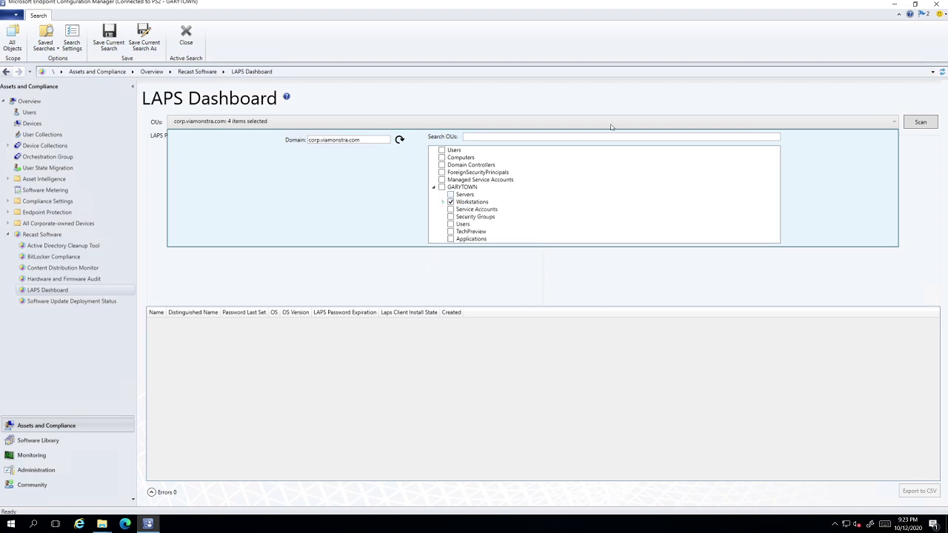
pyautogui.click(920, 122)
pyautogui.click(920, 122)
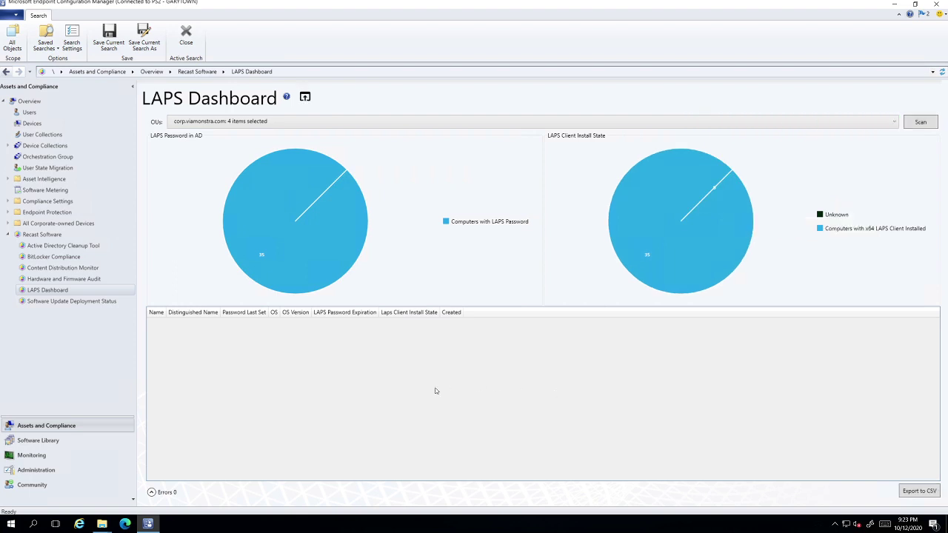
# Step: Select GARYTOWN with all its child OUs and scan all 11 OUs
pyautogui.click(365, 122)
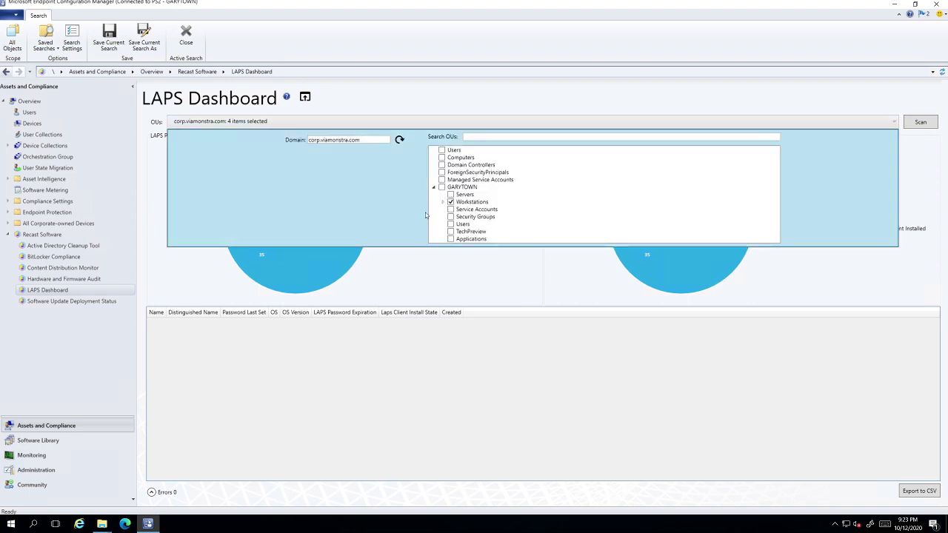
pyautogui.click(442, 187)
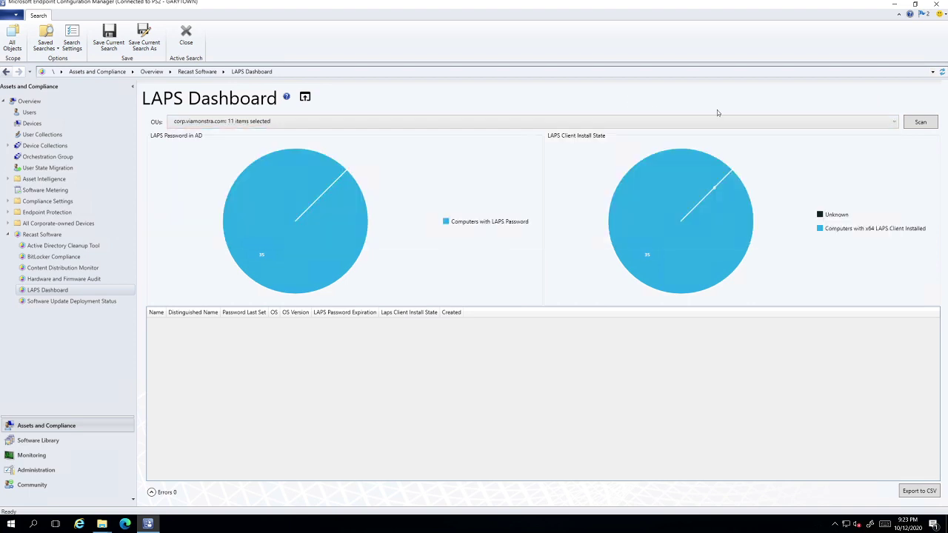
pyautogui.click(922, 123)
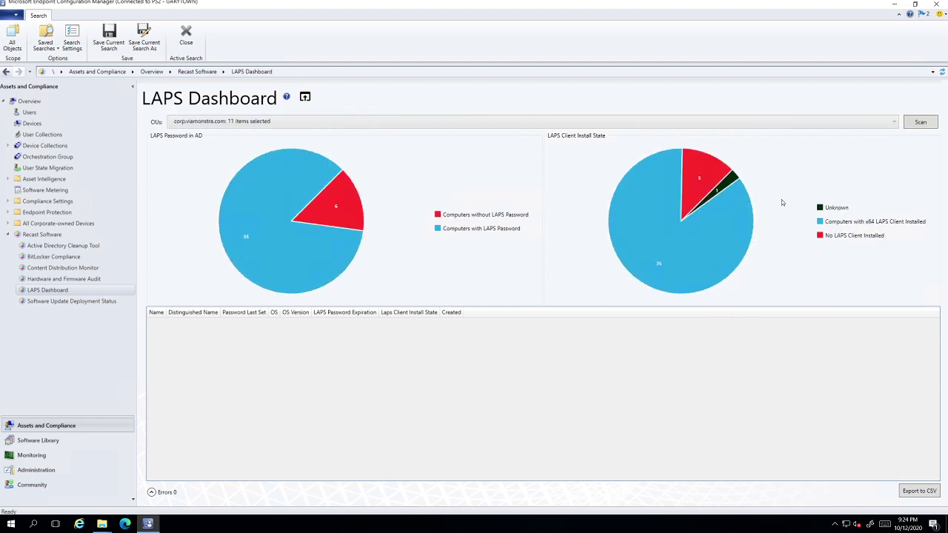
# Step: Filter the table to computers without a LAPS password, then those with one
pyautogui.moveTo(730, 166)
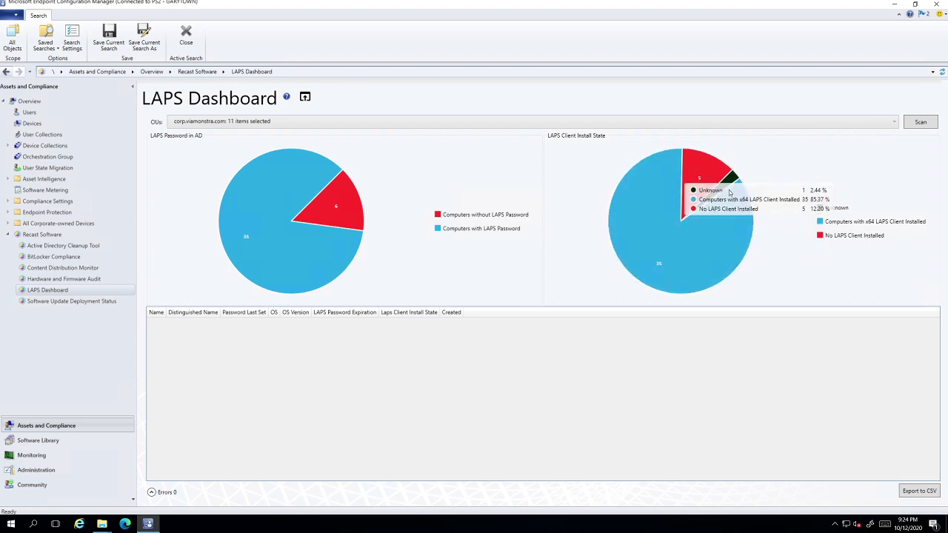
pyautogui.moveTo(342, 211)
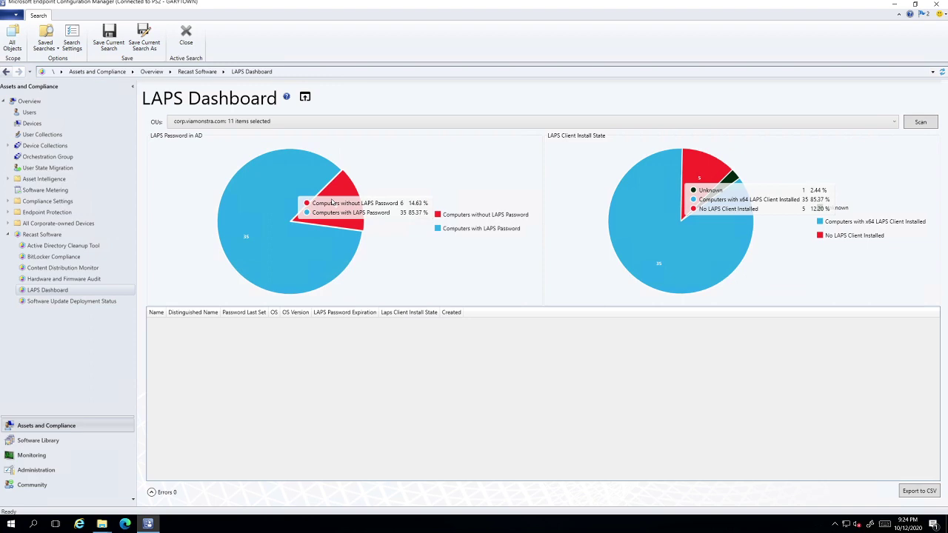
pyautogui.click(345, 190)
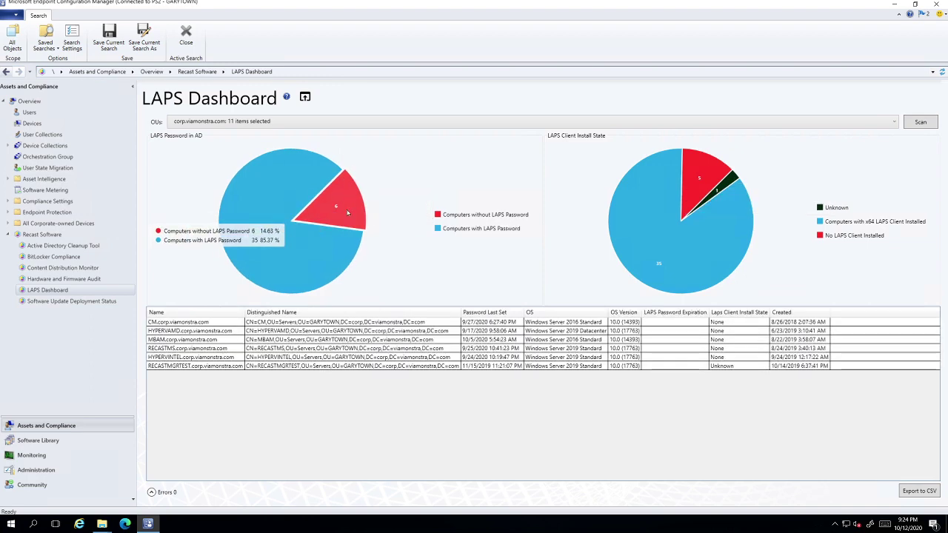
pyautogui.click(277, 243)
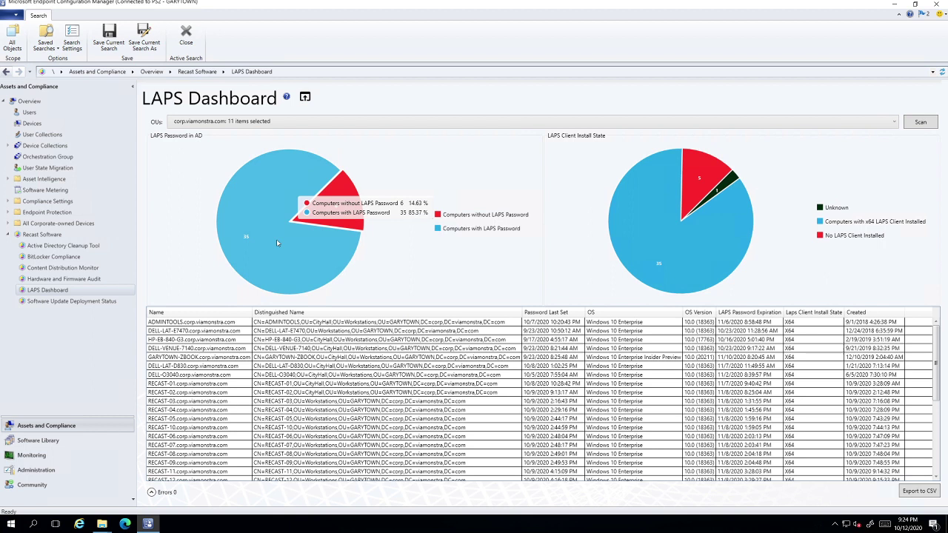
# Step: Clear GARYTOWN, reselect only the Workstations OU, and rescan back to 35 computers
pyautogui.click(581, 121)
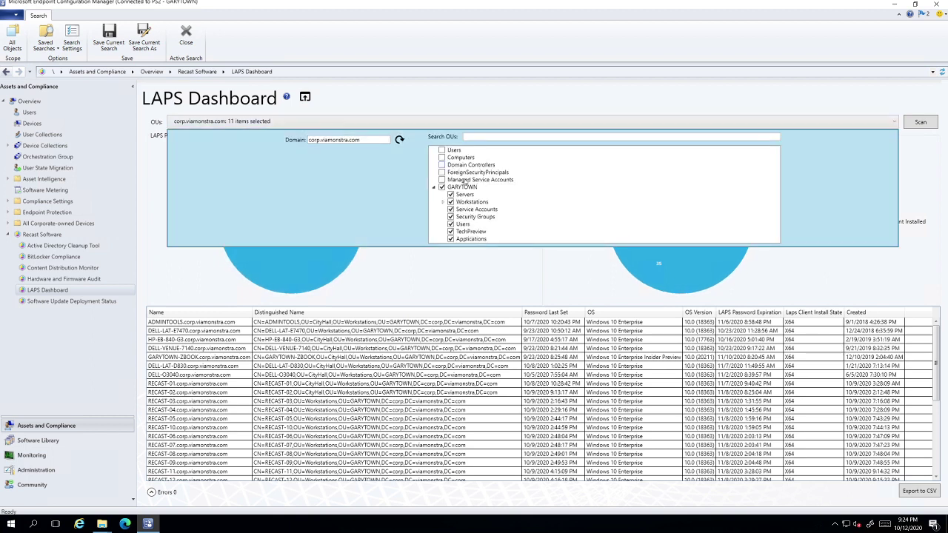
pyautogui.click(450, 202)
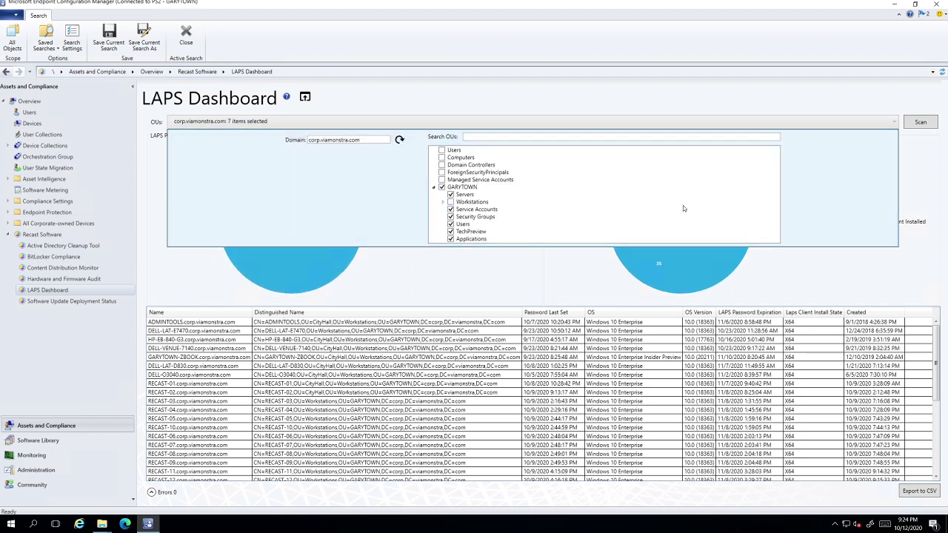
pyautogui.click(442, 187)
pyautogui.click(450, 202)
pyautogui.click(920, 122)
pyautogui.moveTo(687, 178)
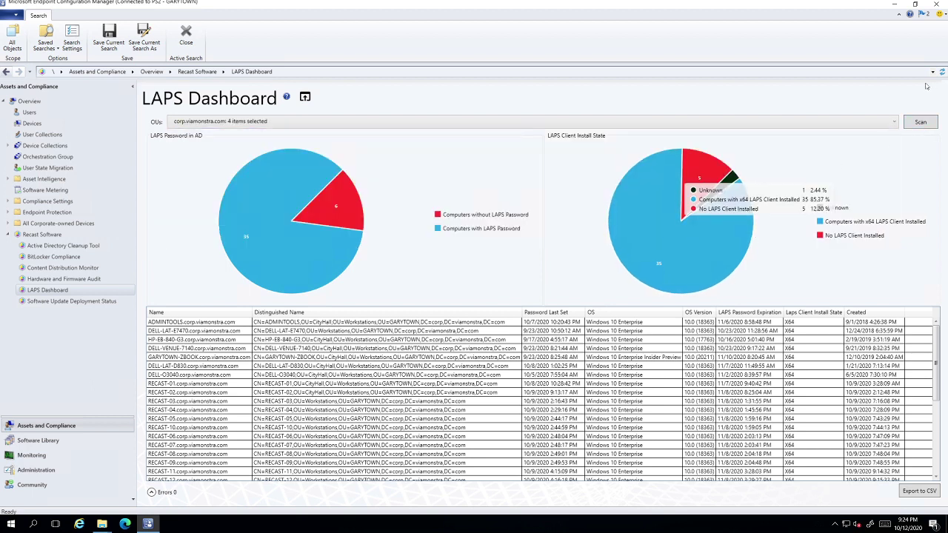
pyautogui.click(920, 122)
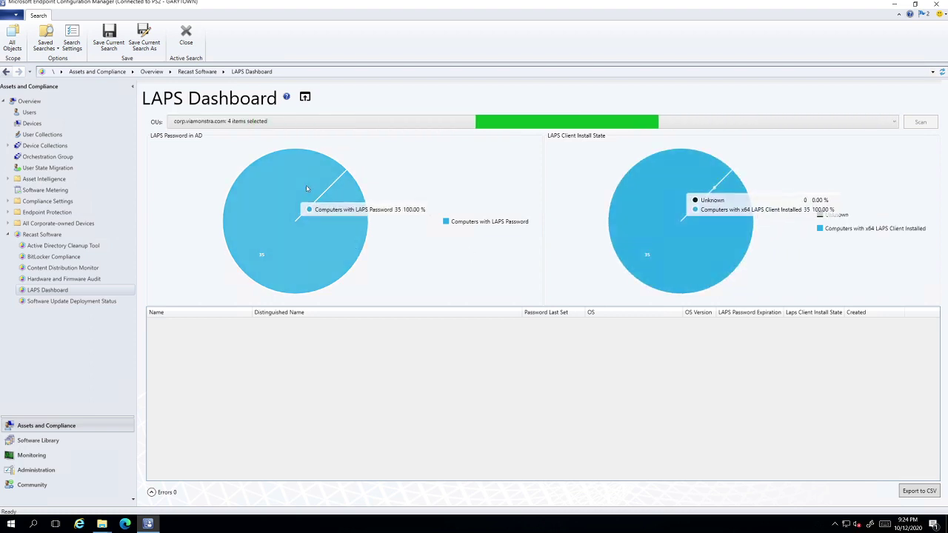
# Step: View the dashboard in the browser, signing in to the Recast server with the admin user name and password
pyautogui.click(305, 99)
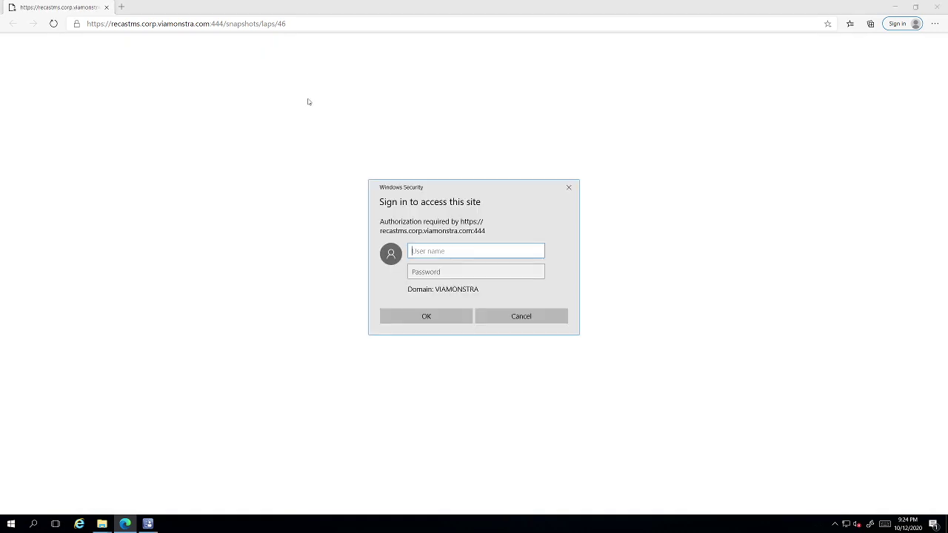
pyautogui.write('cmadmin')
pyautogui.press('Tab')
pyautogui.write('****')
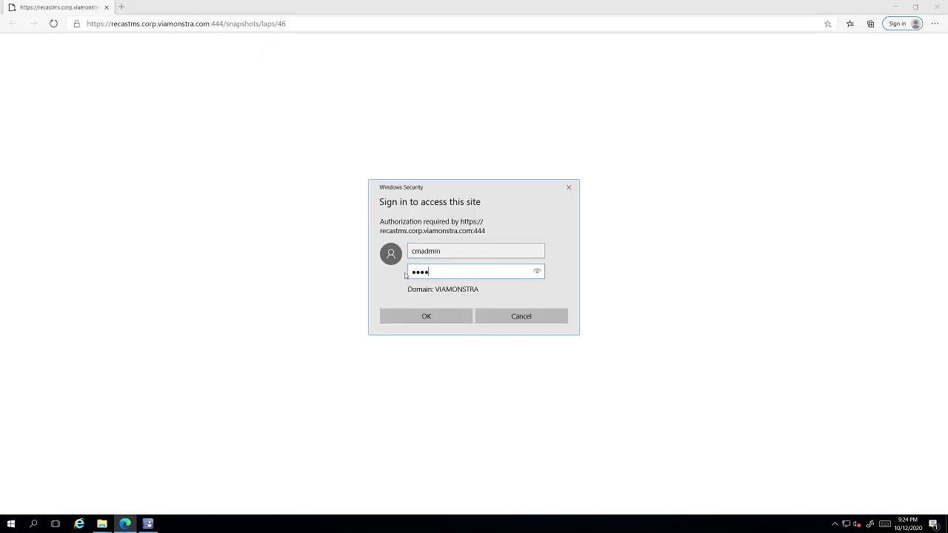
pyautogui.press('BackSpace')
pyautogui.press('BackSpace')
pyautogui.press('BackSpace')
pyautogui.press('BackSpace')
pyautogui.write('*******')
pyautogui.press('Return')
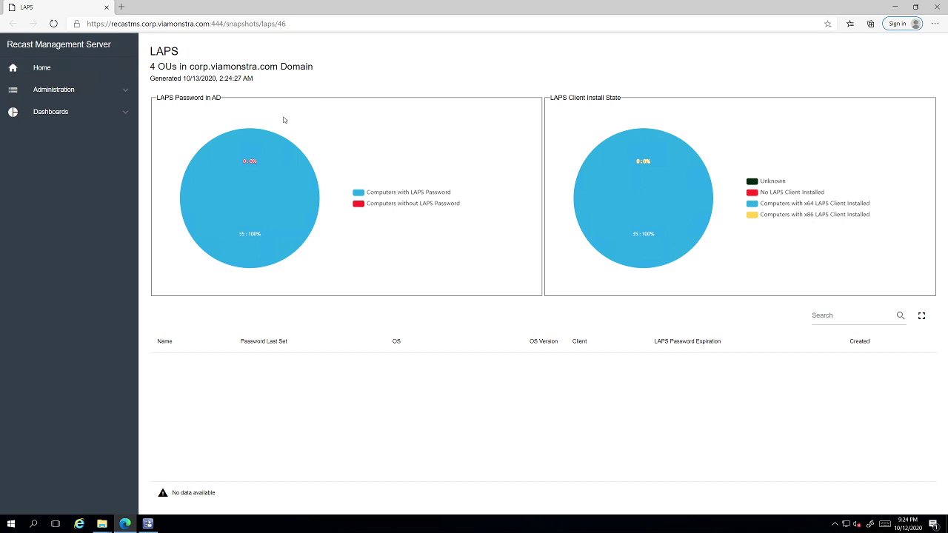
# Step: List the 35 computers with a LAPS password from the pie chart in snapshot /snapshots/laps/46
pyautogui.click(287, 218)
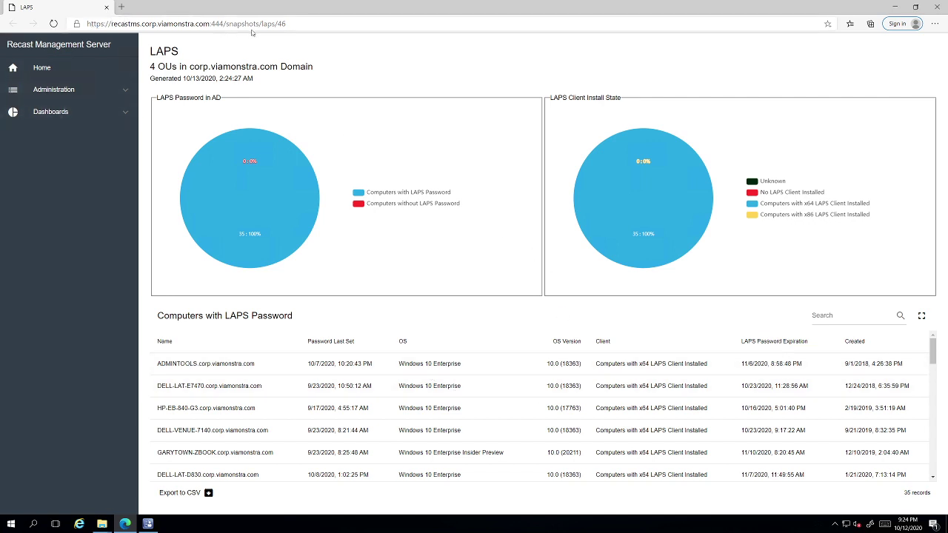
pyautogui.moveTo(223, 25); pyautogui.dragTo(83, 24)
pyautogui.click(314, 23)
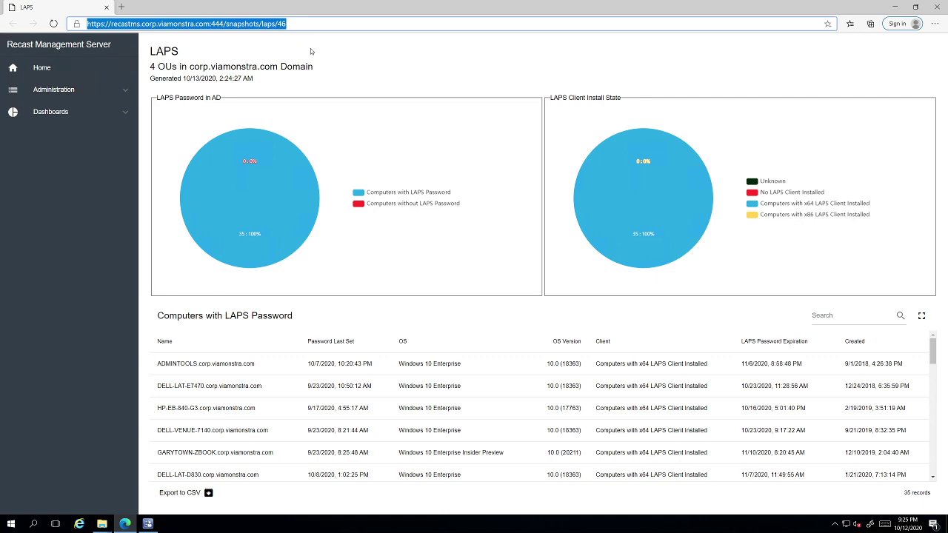
# Step: Open and refresh the live LAPS dashboard (36 with, 6 without passwords), then begin a snapshot
pyautogui.press('End')
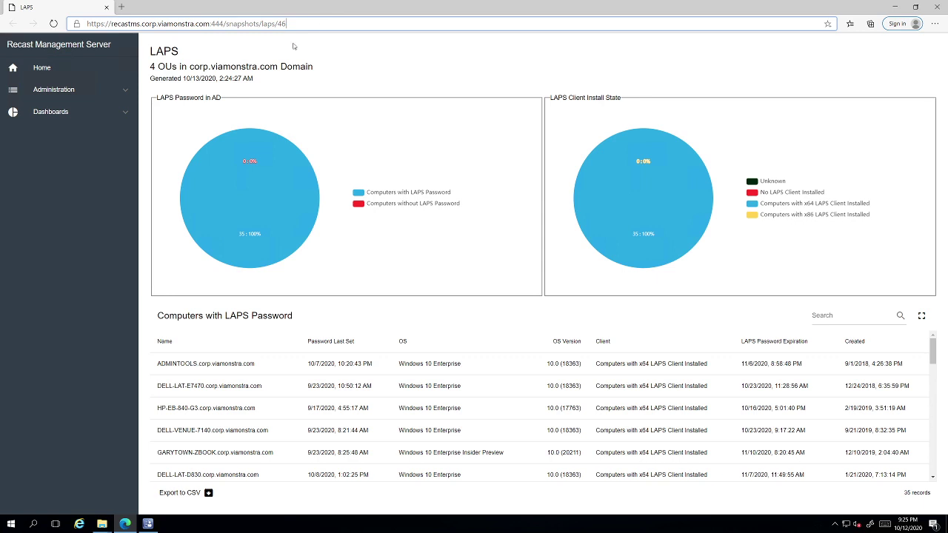
pyautogui.click(127, 112)
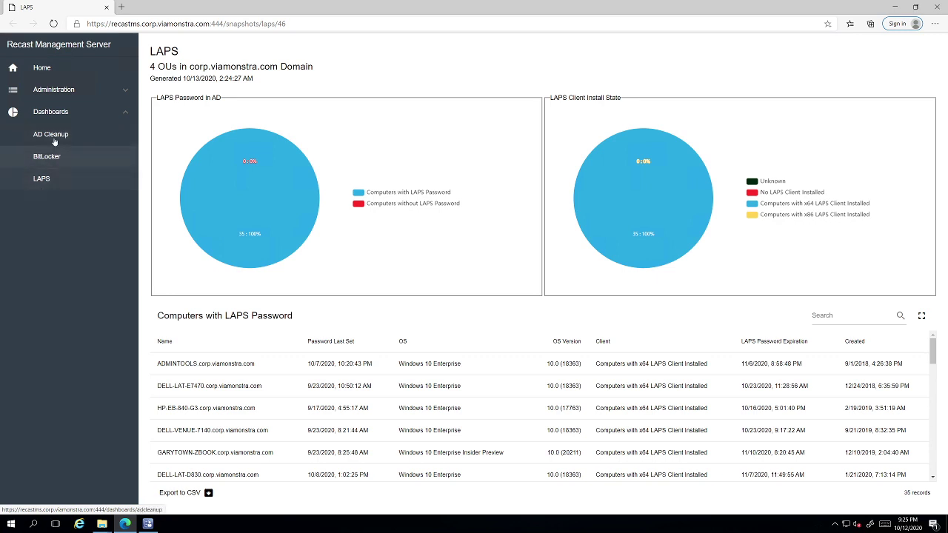
pyautogui.click(53, 185)
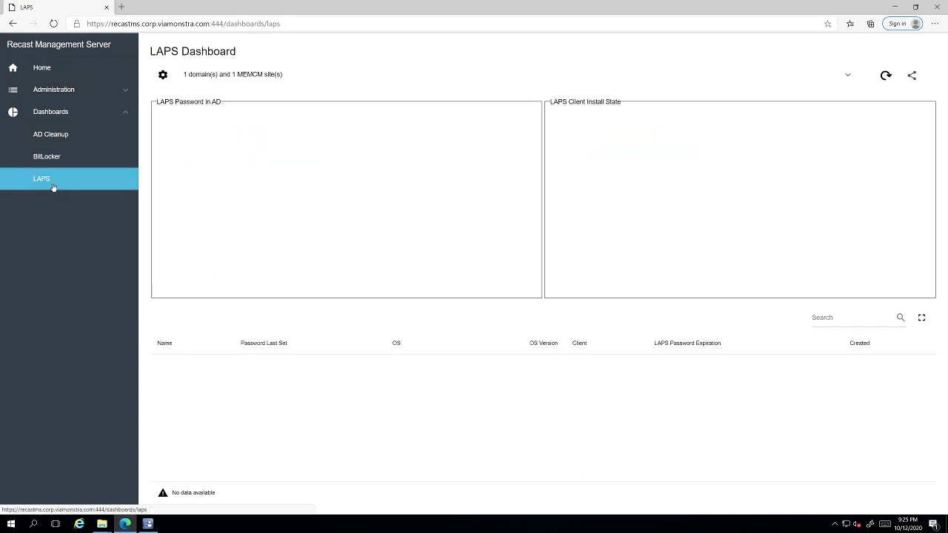
pyautogui.click(886, 75)
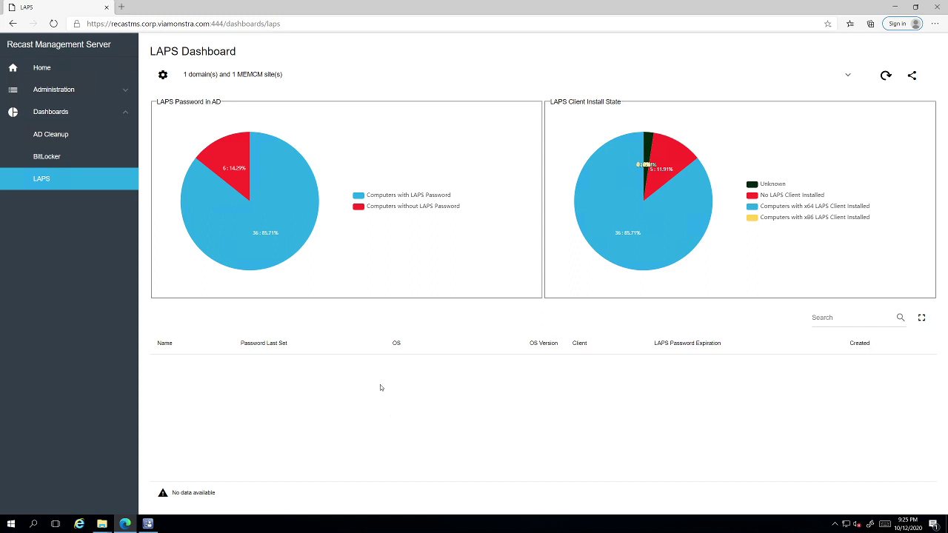
pyautogui.click(911, 77)
# Step: Save the snapshot as 'LAPS Today' and expand the Dashboards and Administration sidebar sections
pyautogui.click(444, 273)
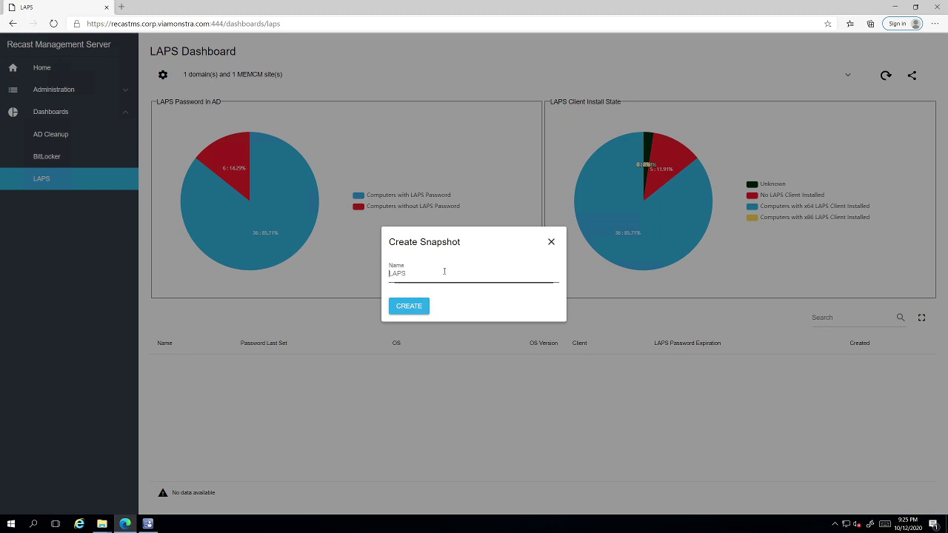
pyautogui.write('LApPS Today')
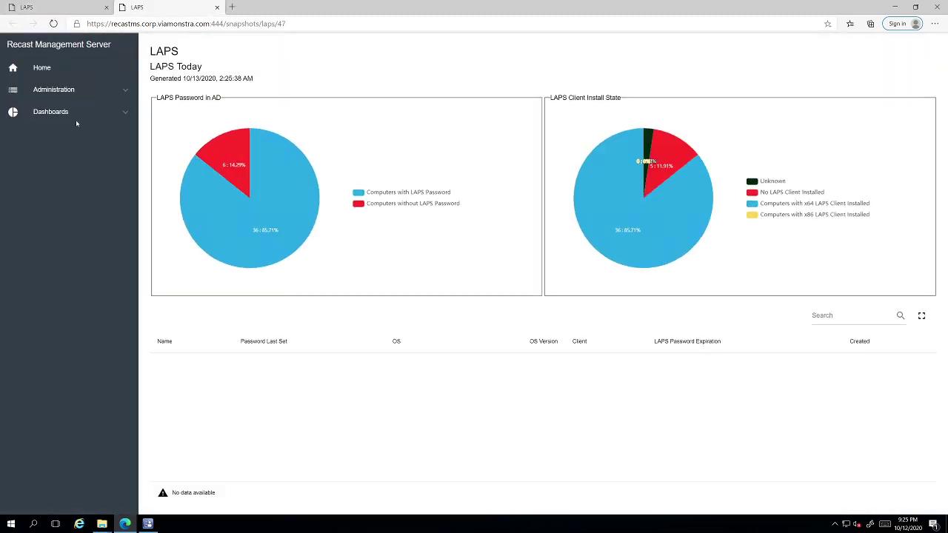
pyautogui.click(75, 115)
pyautogui.click(78, 92)
# Step: Open the Administration > Snapshots page listing saved snapshots
pyautogui.click(49, 334)
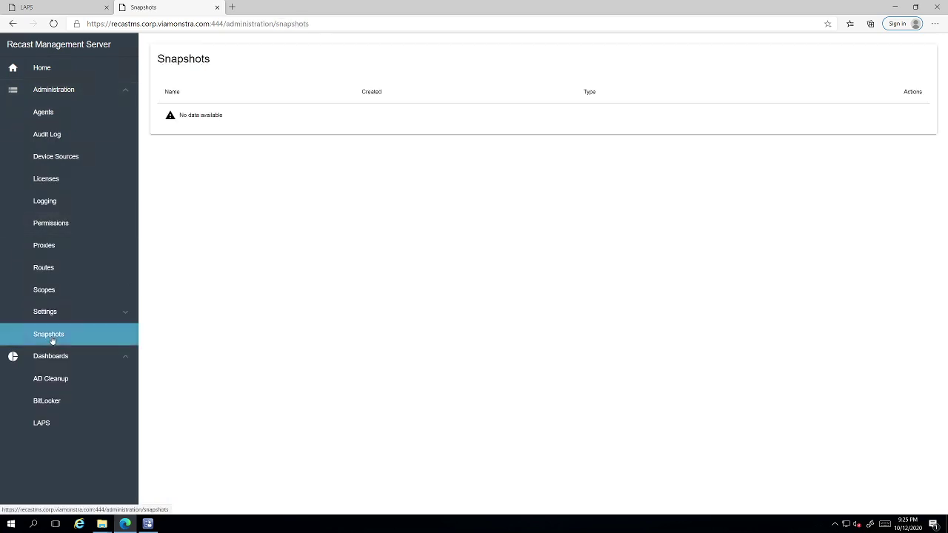